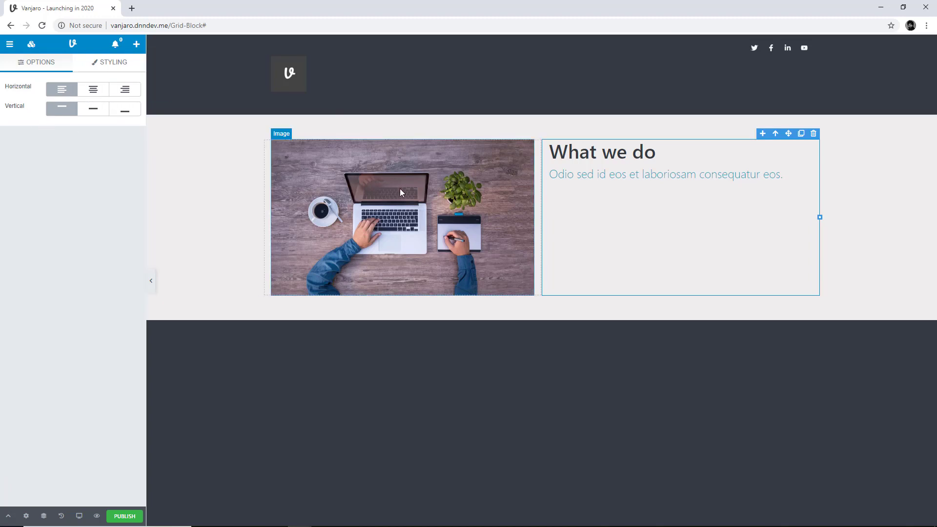
Examine the structure of the image-and-text grid in the Navigator, selecting the grid and its columns, and close the Navigator
left_click(775, 134)
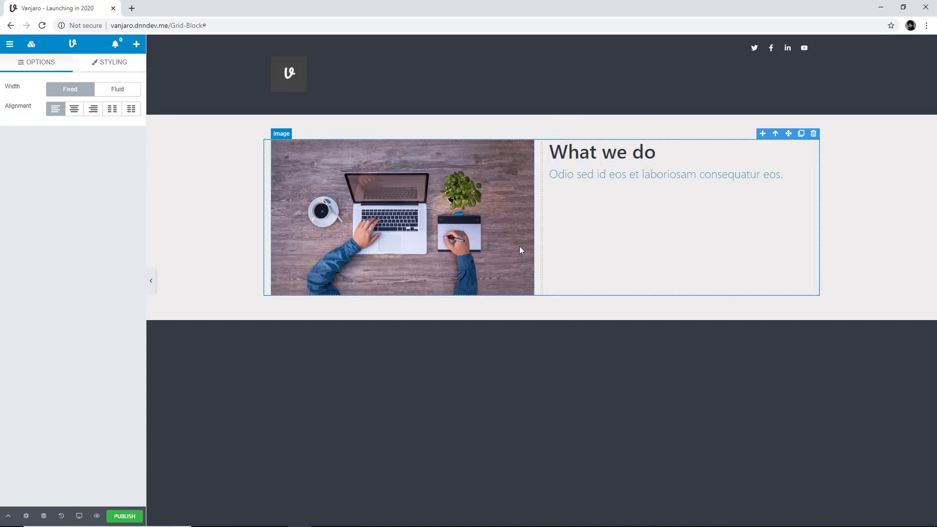
left_click(44, 516)
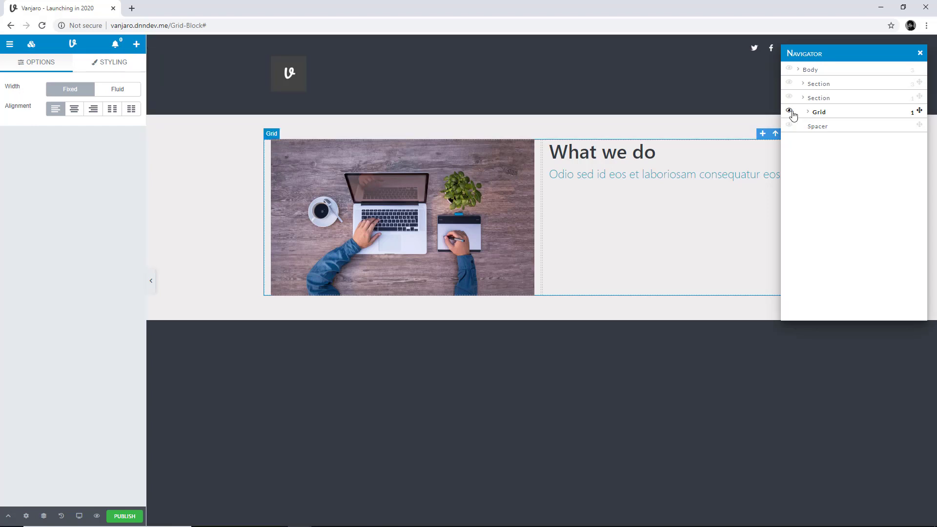
left_click(602, 242)
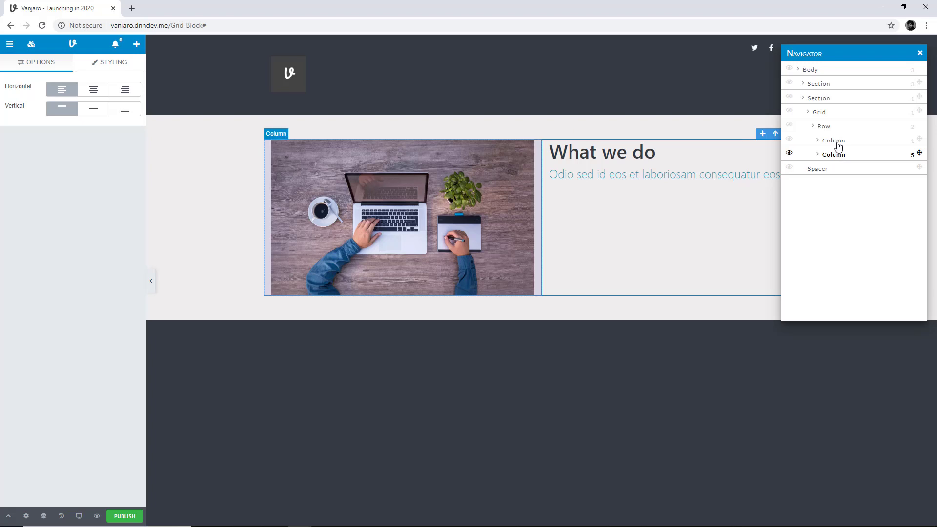
left_click(833, 117)
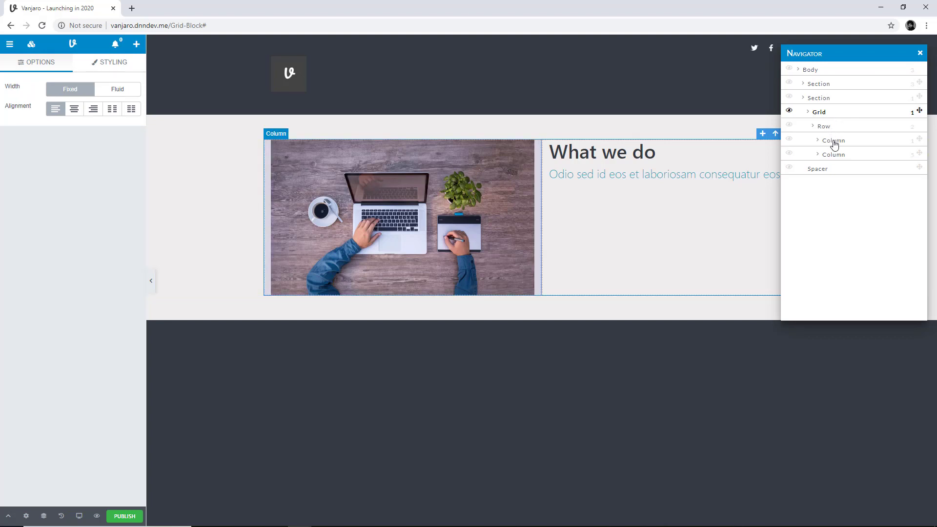
left_click(833, 141)
left_click_drag(859, 54, 855, 248)
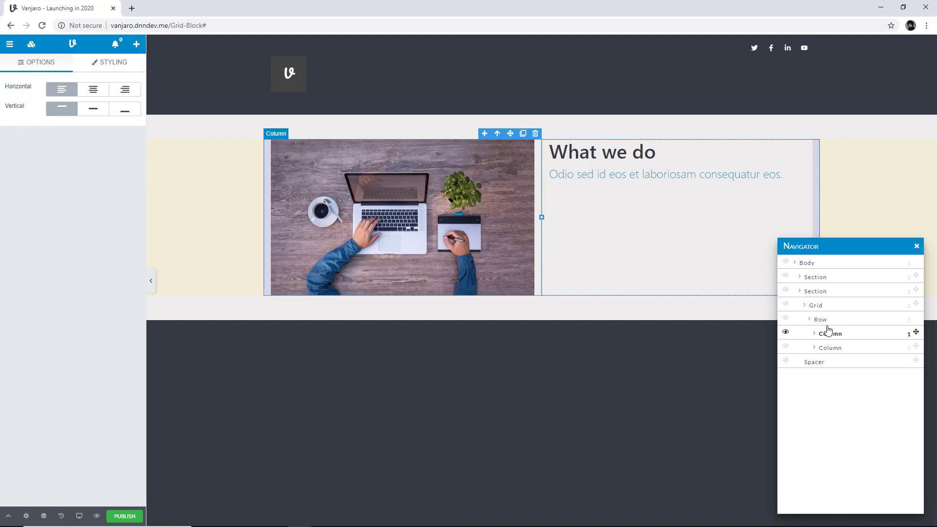
left_click(916, 246)
Add a Grid block in the empty dark area below the image section, comparing Fluid width and keeping it Fixed
left_click(31, 44)
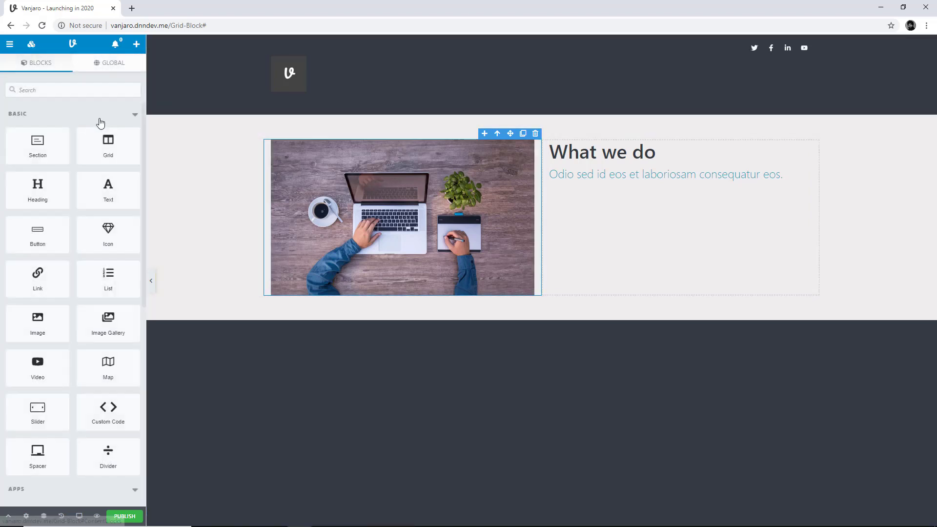
left_click_drag(108, 148, 416, 400)
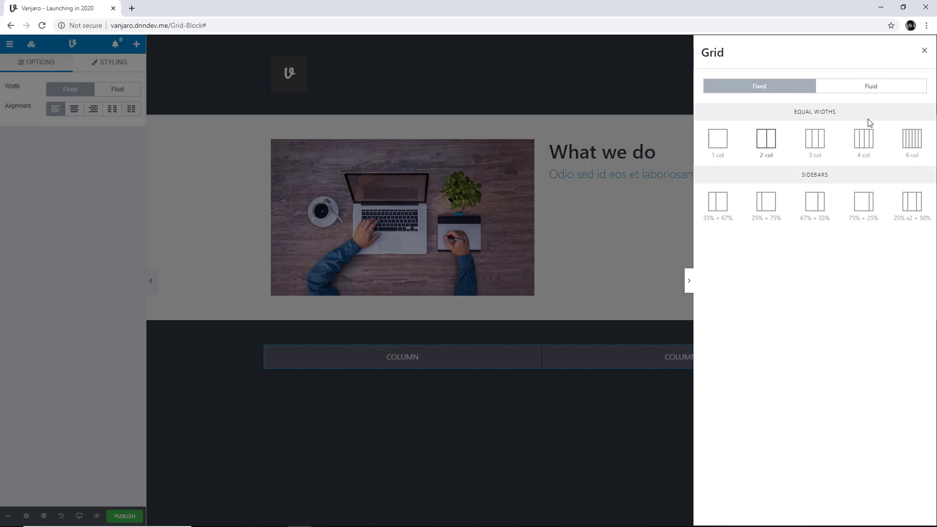
left_click(886, 90)
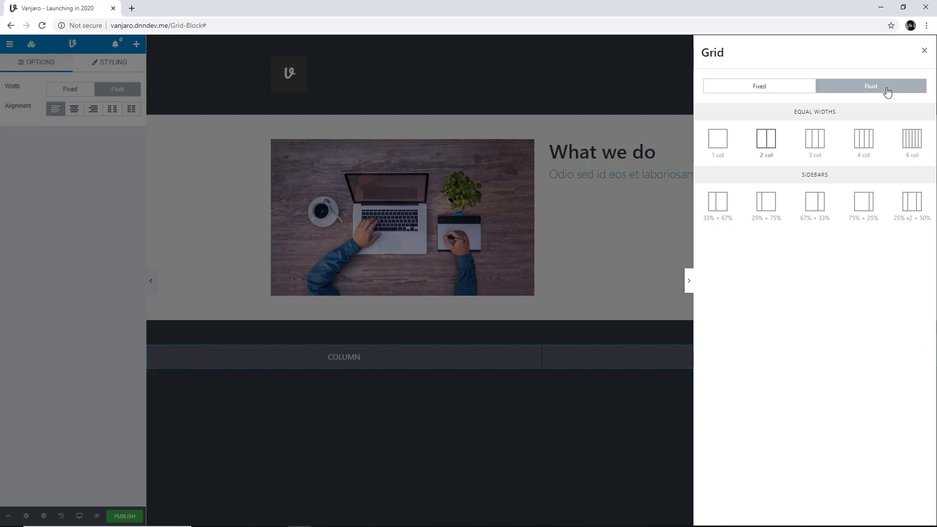
left_click(789, 87)
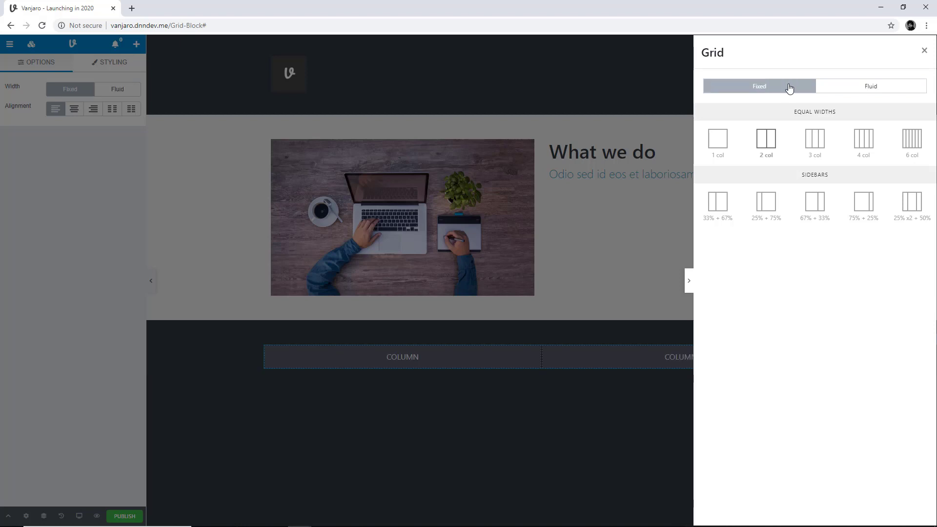
left_click(845, 88)
left_click(806, 88)
Try the equal-width layouts 1 col, 2 col, 3 col, 4 col and 6 col on the new grid
left_click(719, 138)
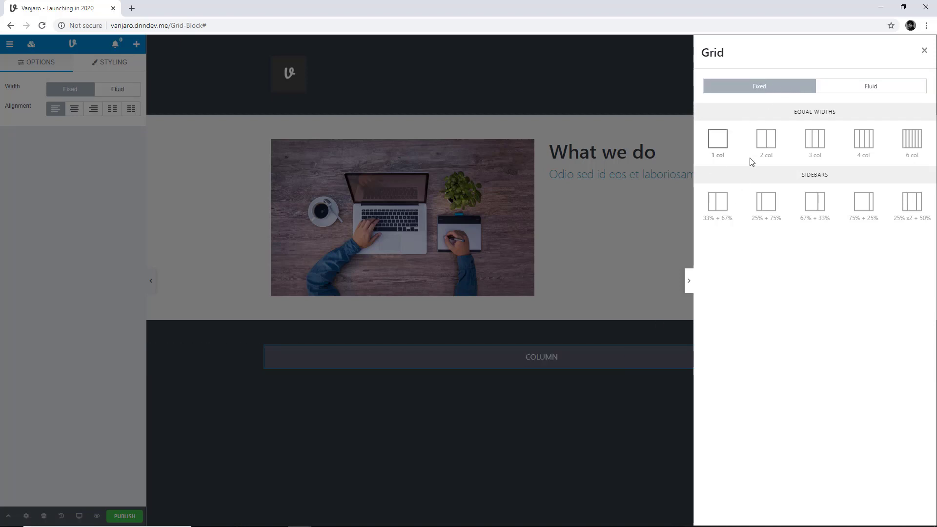
left_click(766, 142)
left_click(817, 146)
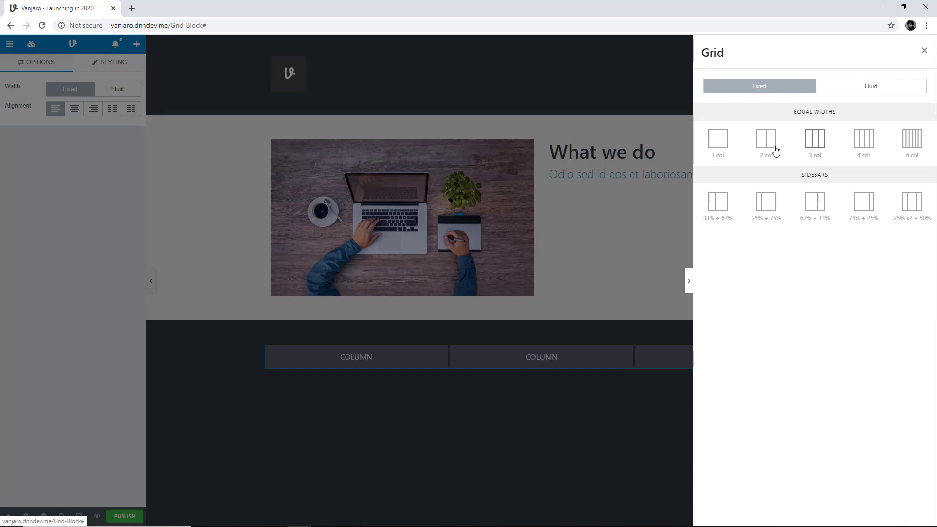
left_click(863, 144)
left_click(913, 147)
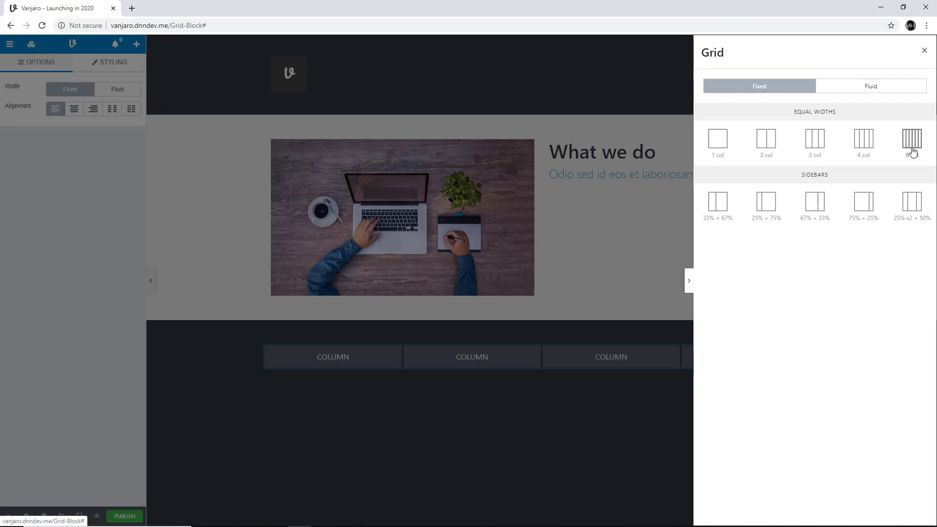
Try the five sidebar layouts on the new grid and settle on the equal-width 3 col layout
left_click(718, 210)
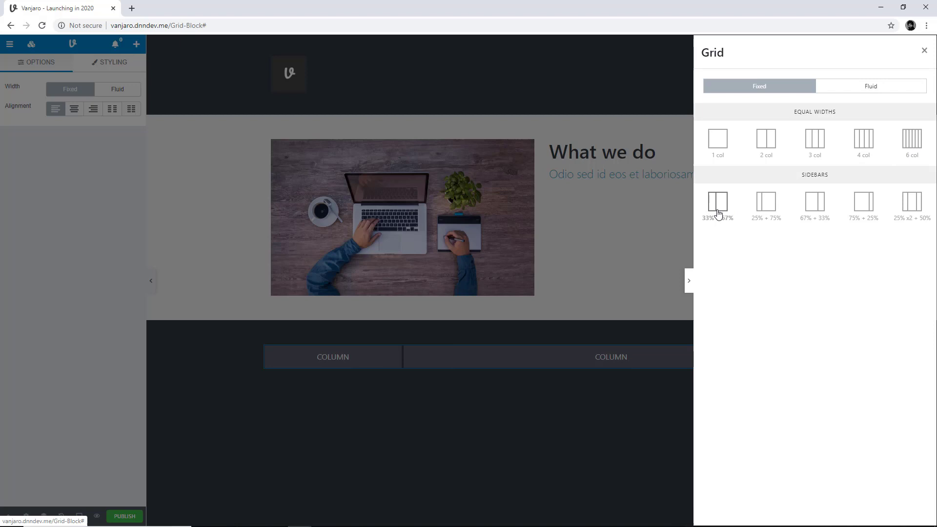
left_click(775, 209)
left_click(813, 205)
left_click(868, 211)
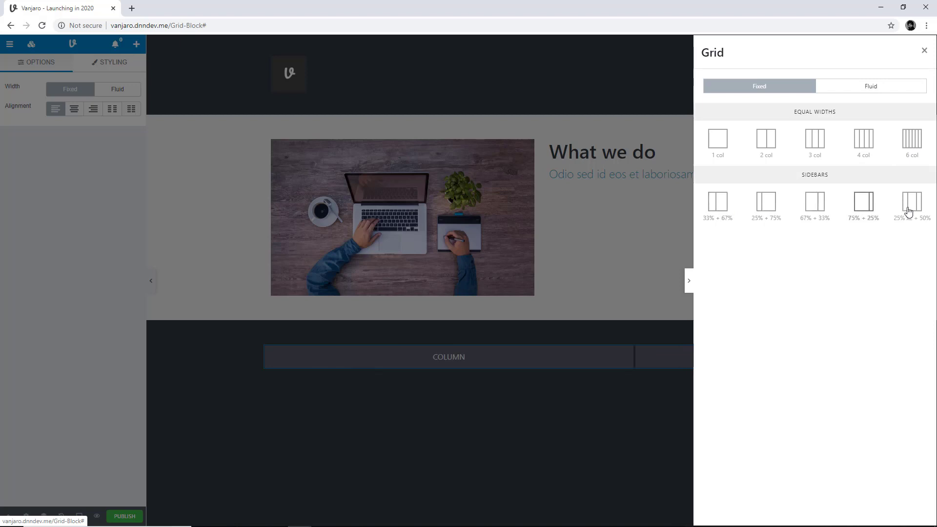
left_click(908, 211)
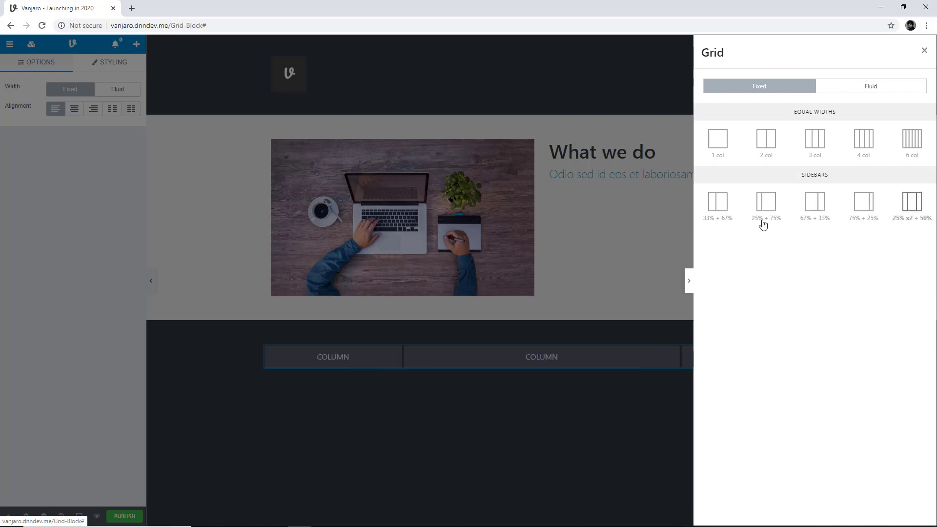
left_click(820, 145)
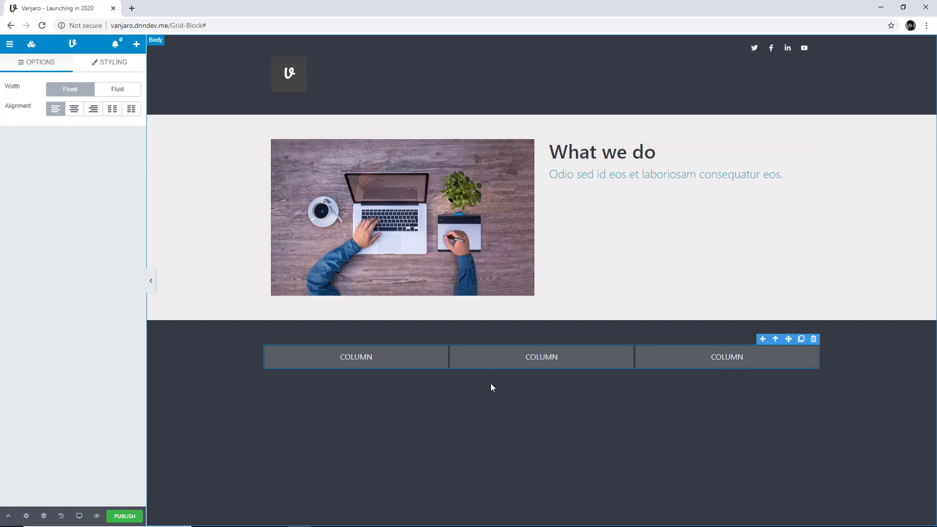
Delete the third and second columns of the new grid, keeping only the first column
left_click(687, 354)
left_click(813, 339)
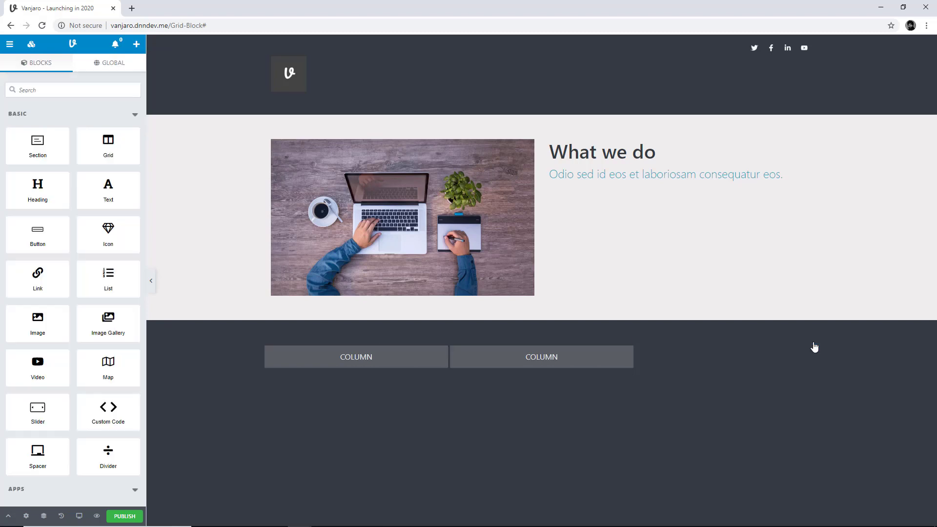
left_click(623, 356)
left_click(628, 339)
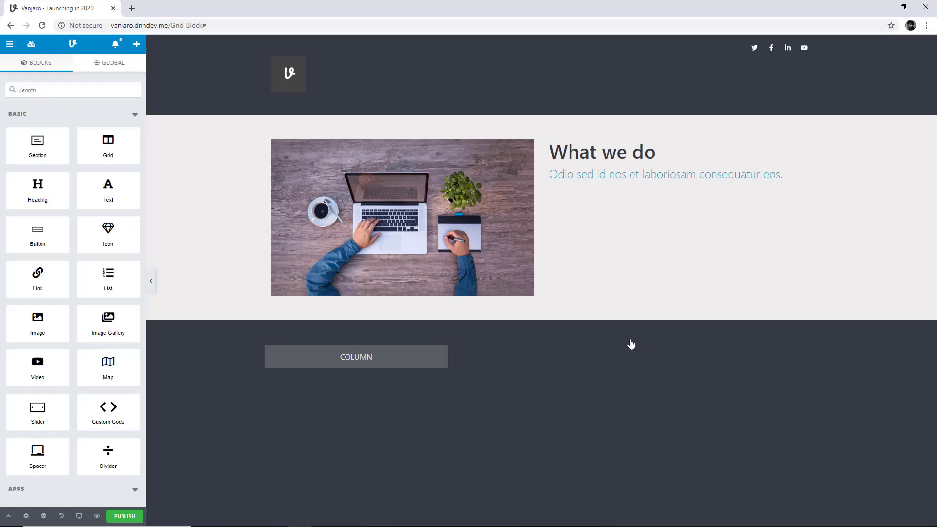
Add a second column beside the remaining one and widen it to fill the rest of the row
left_click(440, 358)
left_click(392, 339)
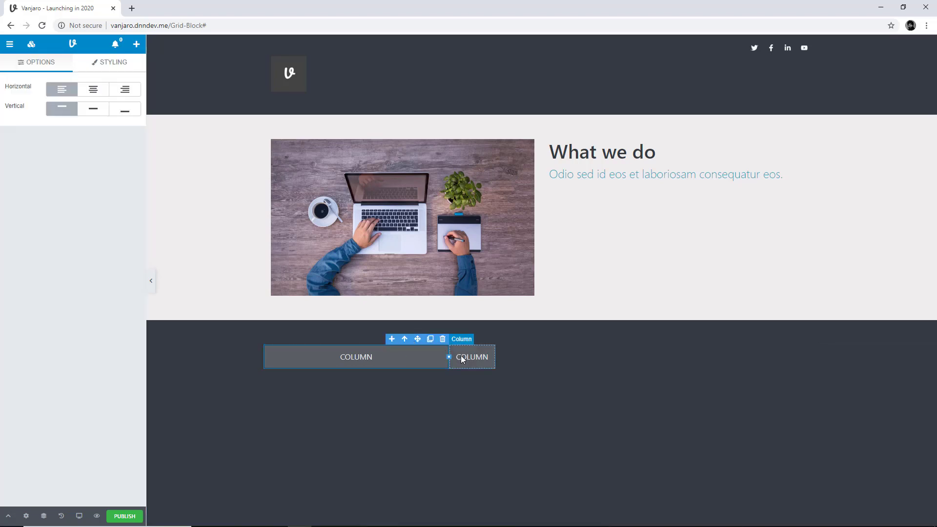
left_click(465, 356)
left_click_drag(495, 357, 683, 377)
left_click_drag(759, 375, 778, 393)
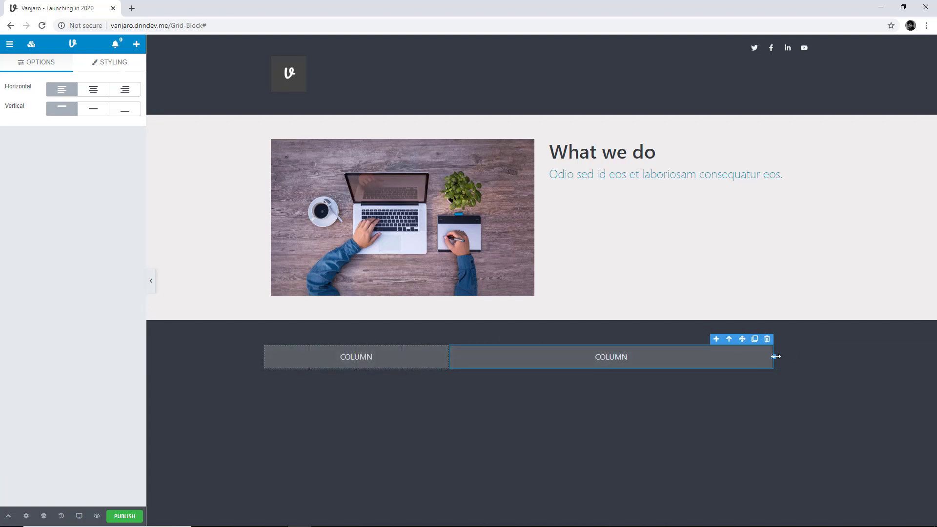
left_click_drag(773, 356, 813, 374)
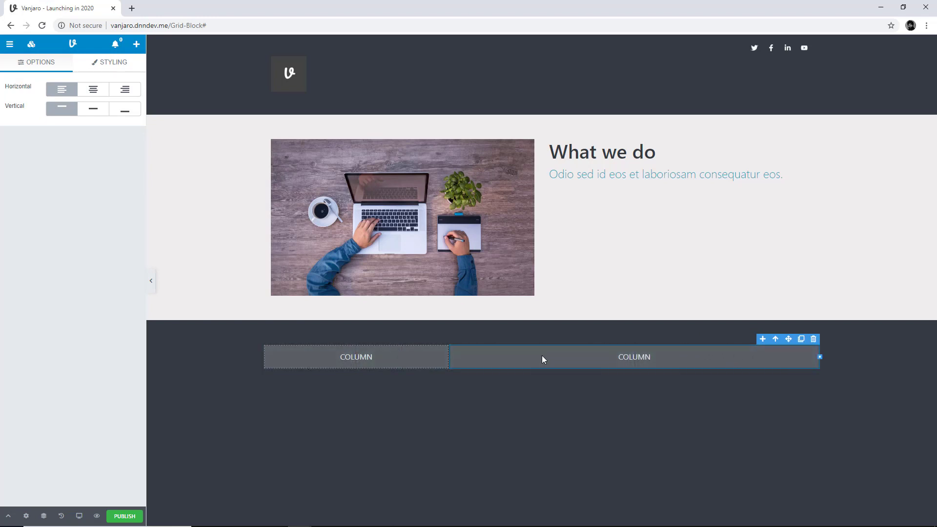
Delete the widened second column and duplicate the remaining column until the grid has two rows of three columns
left_click(813, 339)
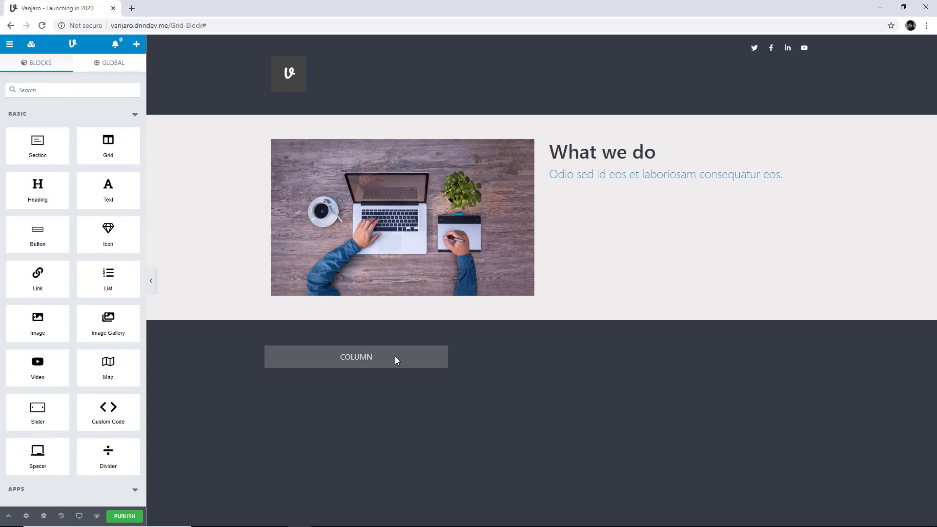
left_click(395, 358)
left_click(431, 342)
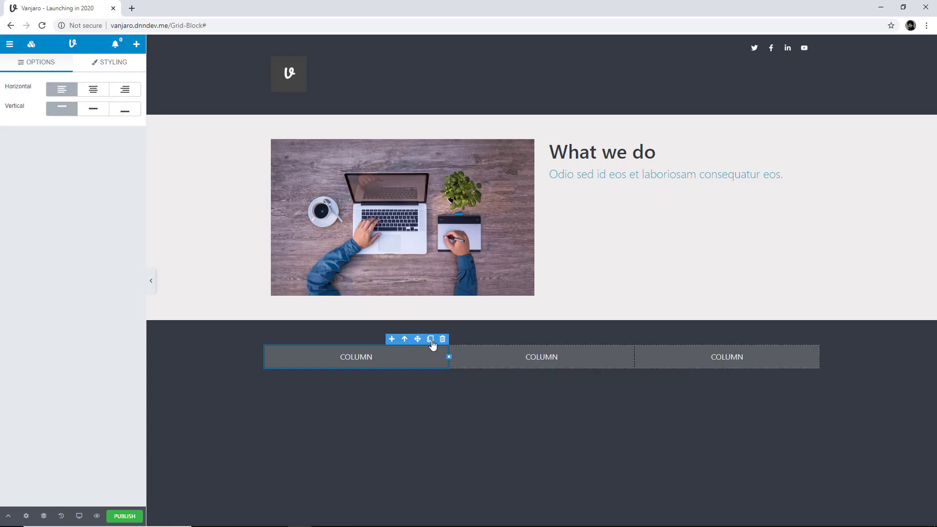
left_click(432, 341)
left_click(432, 342)
left_click(432, 341)
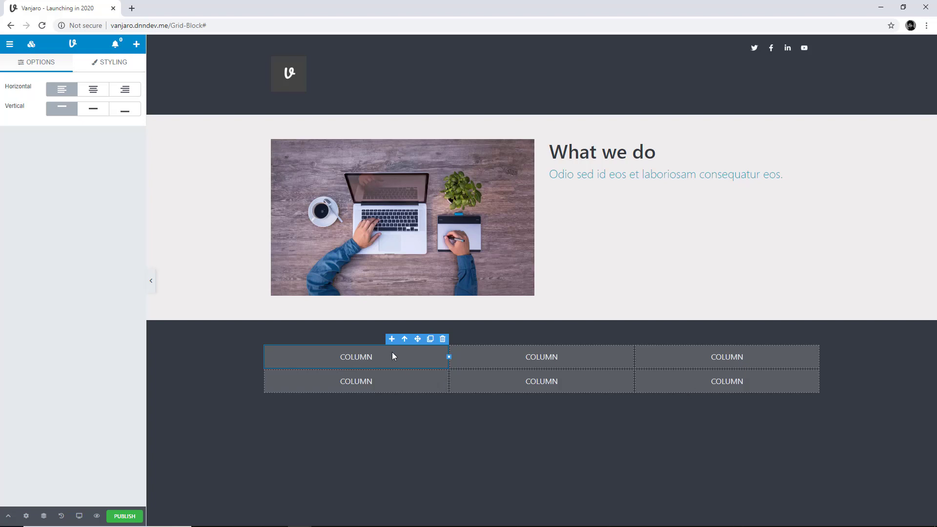
Move the first column of the lower grid to third place, and swap the image and text columns above and back again
left_click_drag(391, 353, 776, 356)
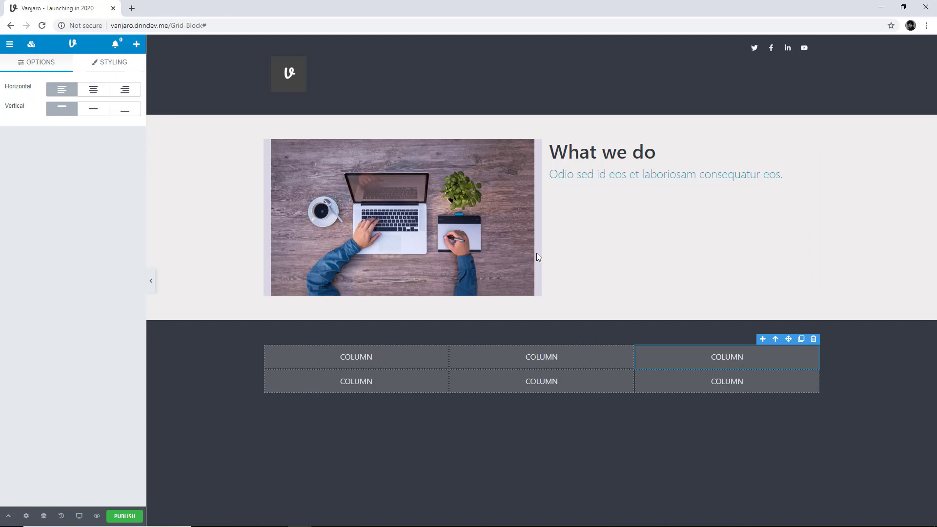
left_click_drag(537, 254, 749, 263)
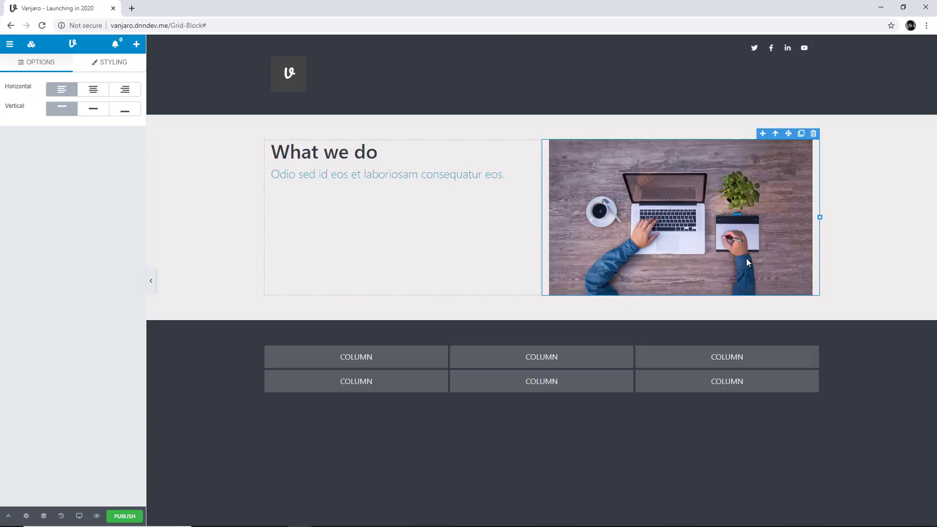
left_click_drag(818, 247, 315, 219)
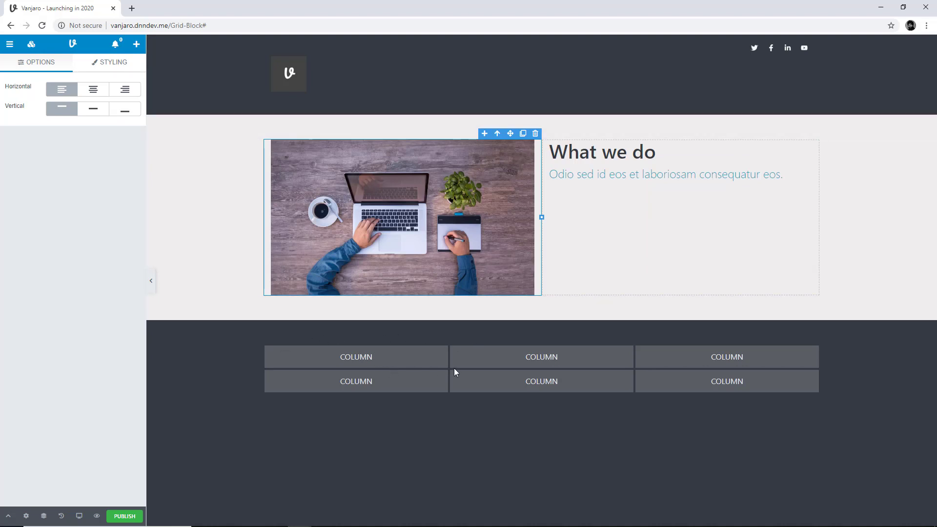
Delete the three columns in the lower grid's second row and the last column of its first row
left_click(415, 362)
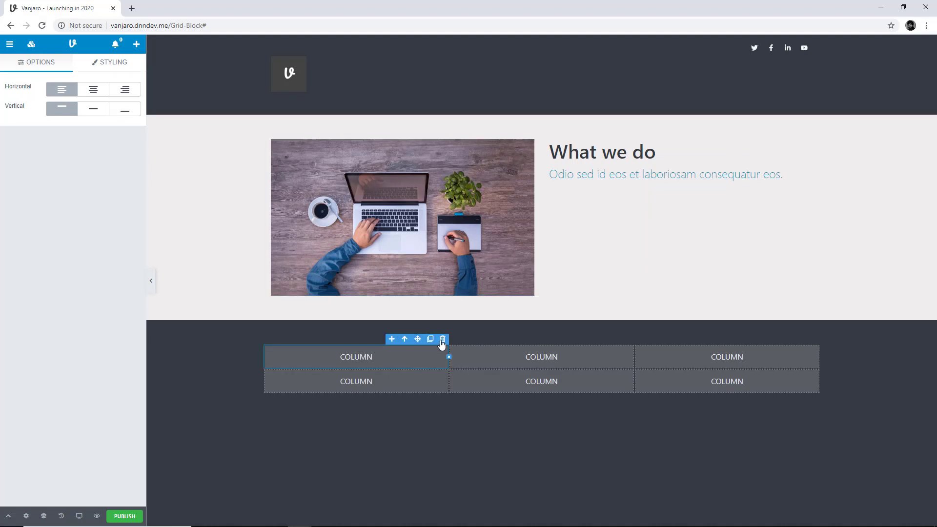
left_click(427, 375)
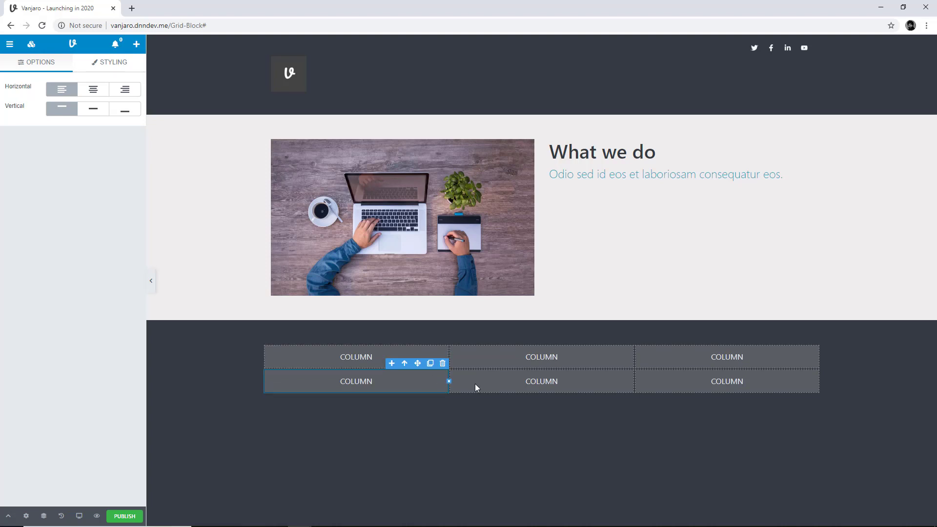
left_click(677, 390)
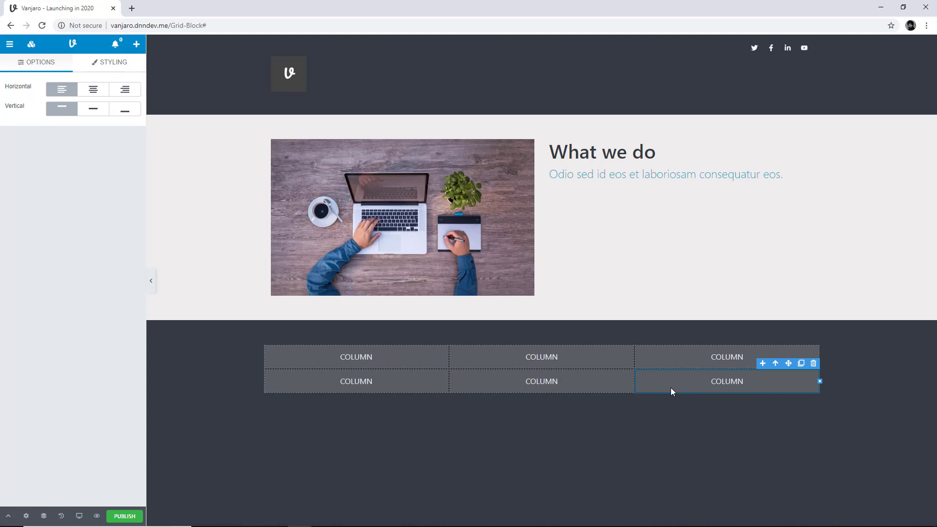
key("Delete")
left_click(584, 382)
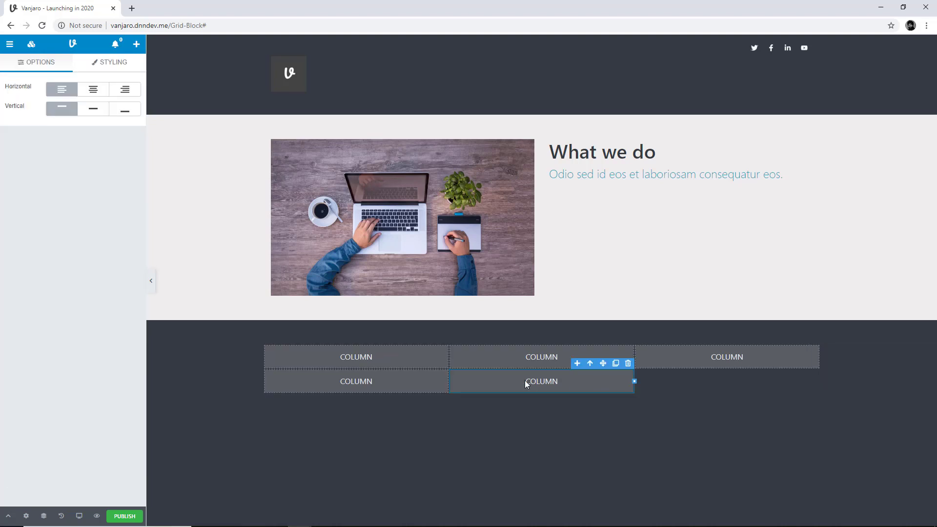
left_click(421, 378)
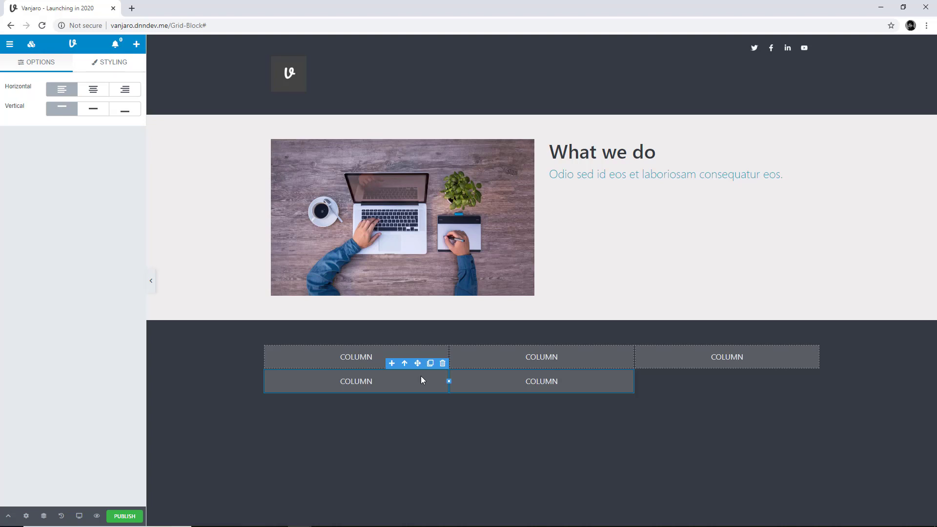
key("Delete")
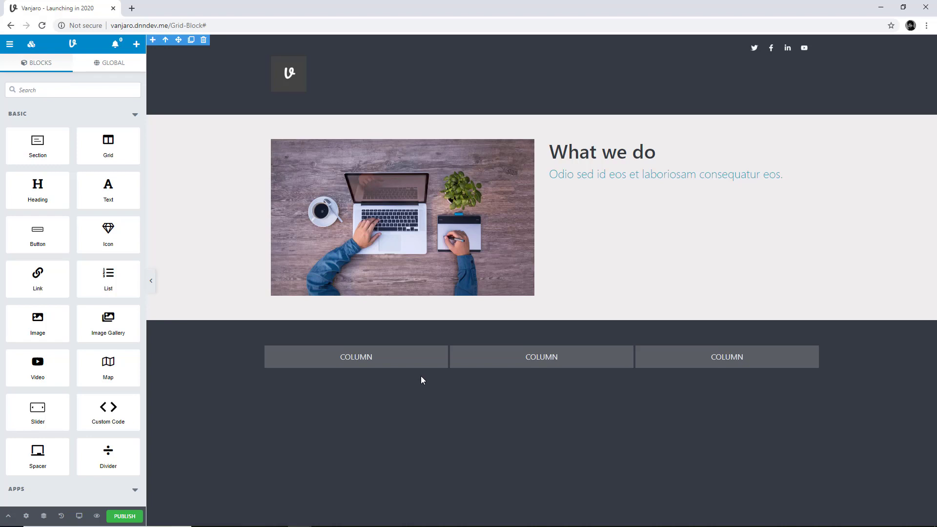
left_click(706, 358)
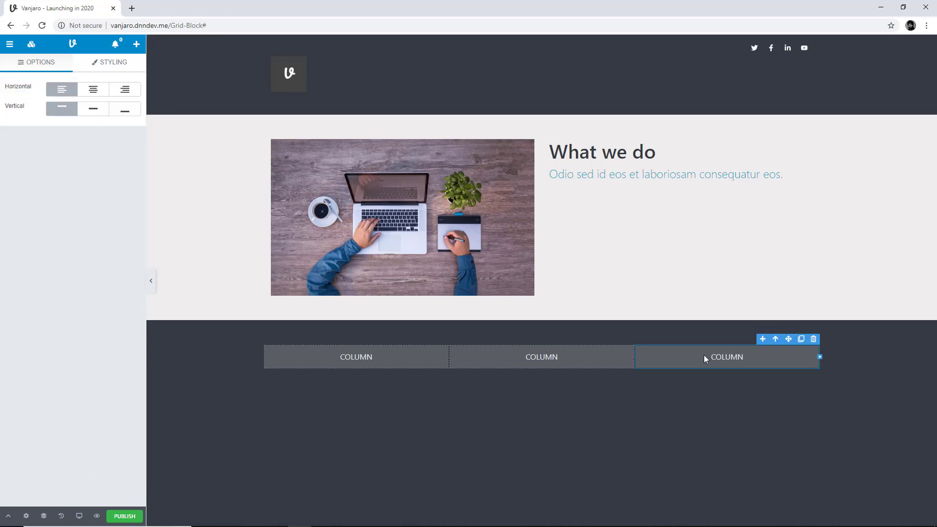
left_click(814, 340)
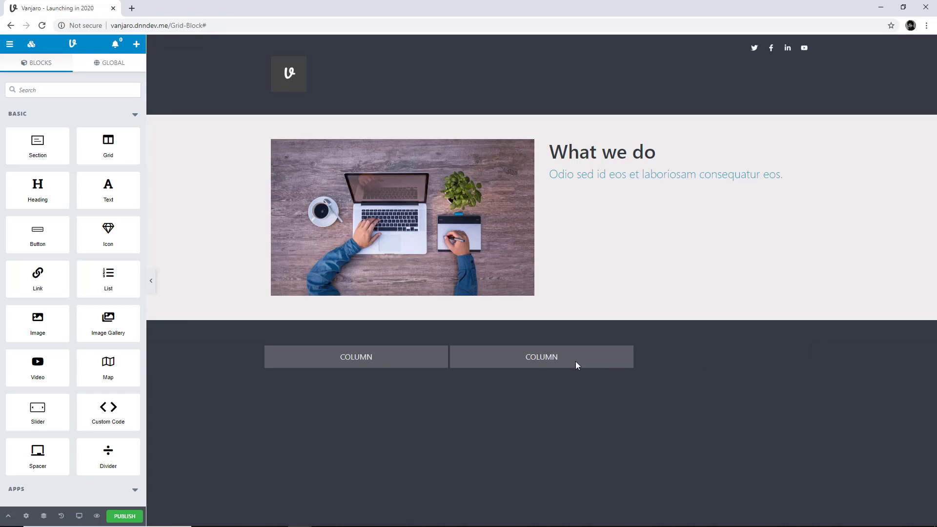
Delete the lower grid's second column, narrow the remaining one to a quarter of the row, and duplicate it to make three columns
left_click(575, 361)
left_click(628, 339)
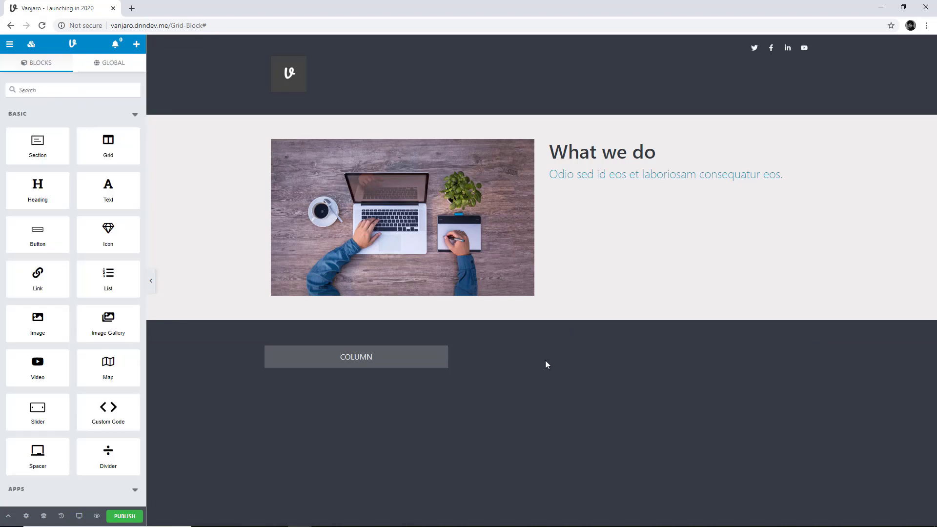
left_click(380, 361)
left_click_drag(445, 356, 373, 381)
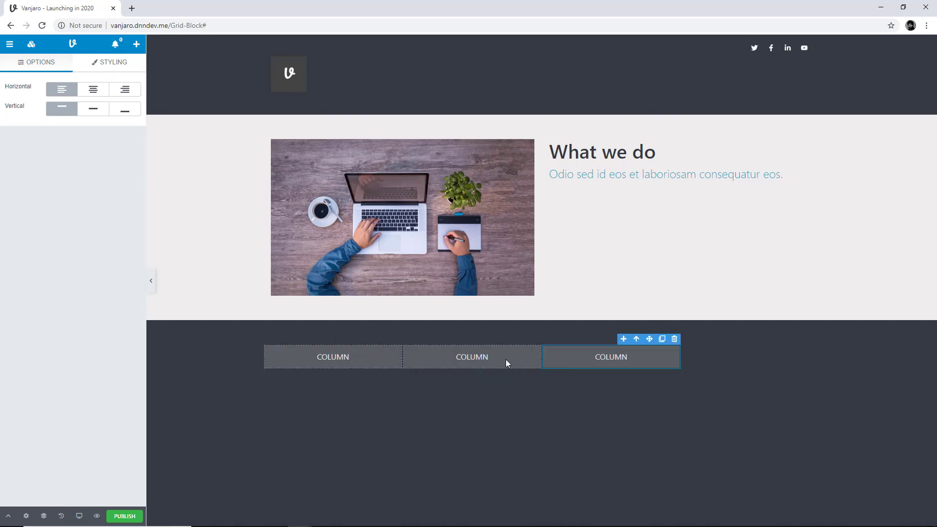
Select the lower grid itself by moving up from its third column to the parent block
left_click(716, 361)
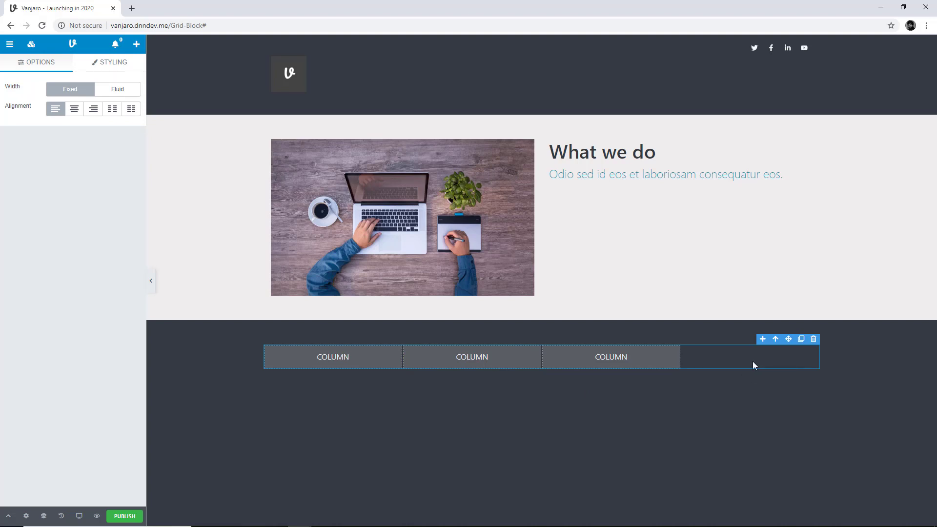
left_click(648, 359)
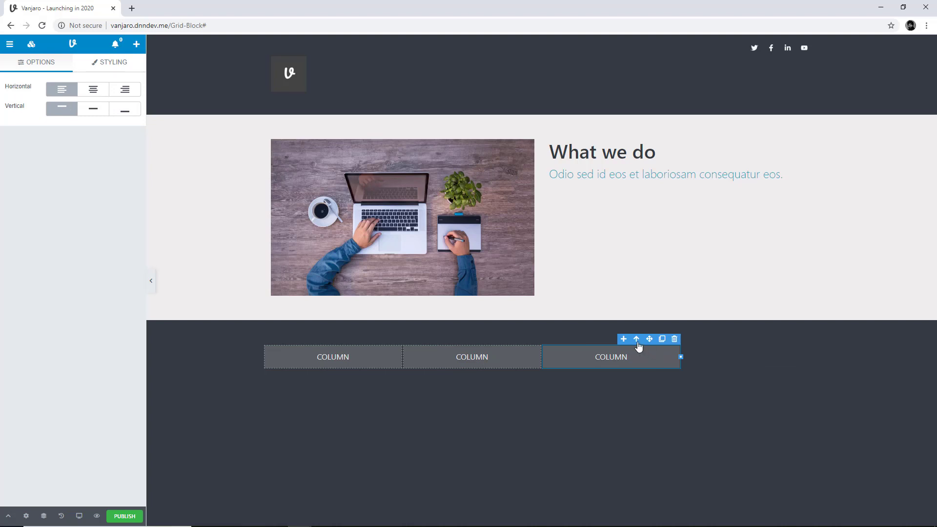
left_click(637, 340)
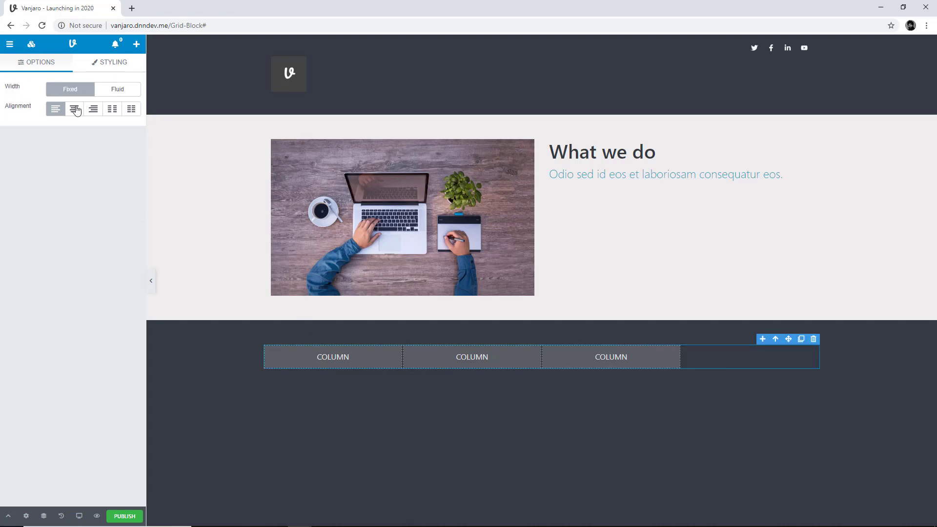
Switch the lower grid's width back and forth between Fluid and Fixed, finishing on Fixed
left_click(116, 91)
left_click(78, 93)
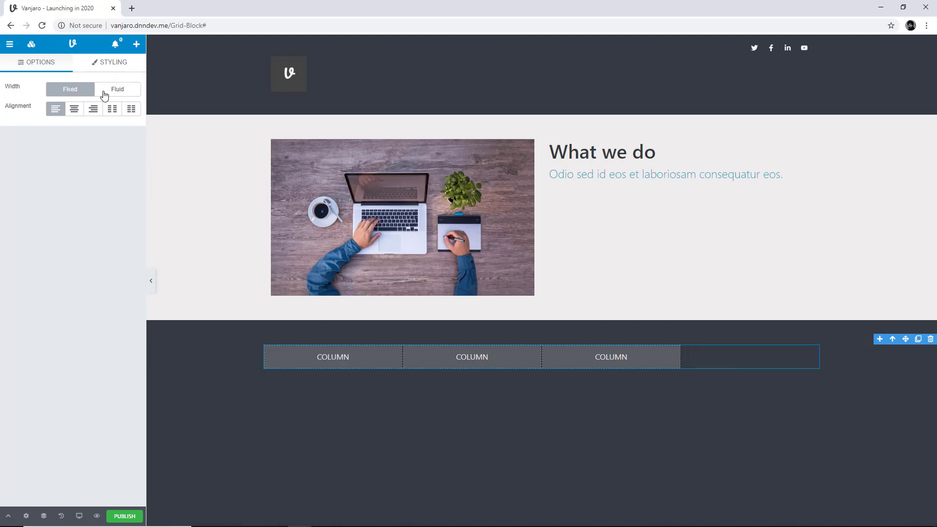
left_click(104, 94)
left_click(76, 93)
left_click(103, 92)
left_click(78, 93)
left_click(108, 94)
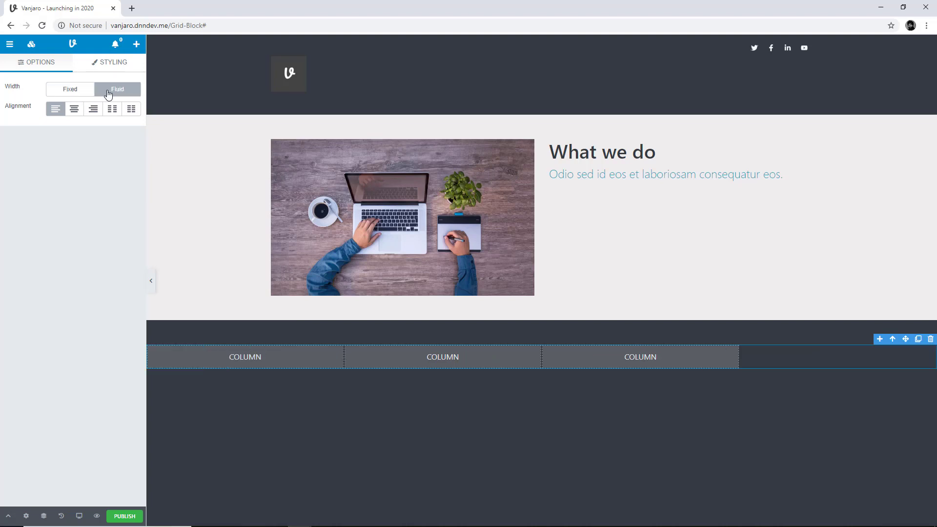
left_click(80, 92)
left_click(102, 93)
left_click(78, 93)
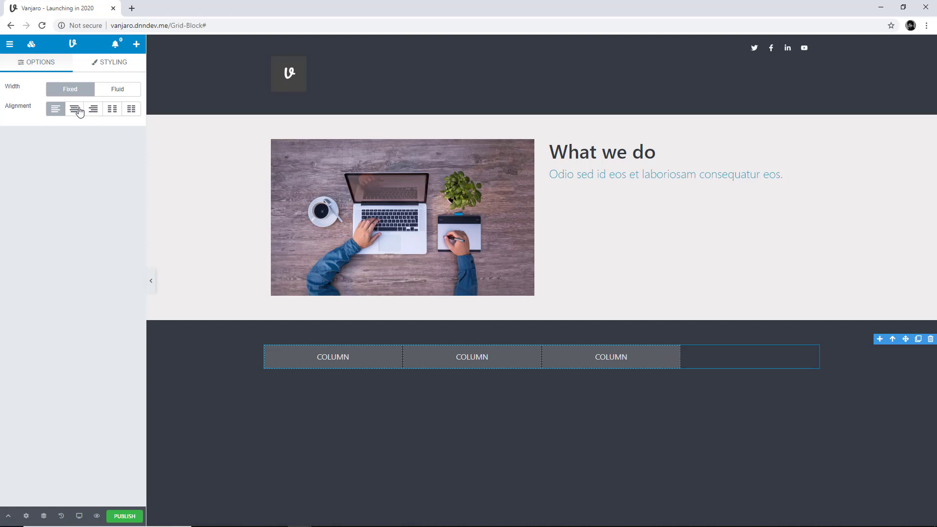
Try the lower grid's center, right and space-around alignments, and settle on equal spacing with the outer columns at the edges
left_click(80, 110)
left_click(93, 111)
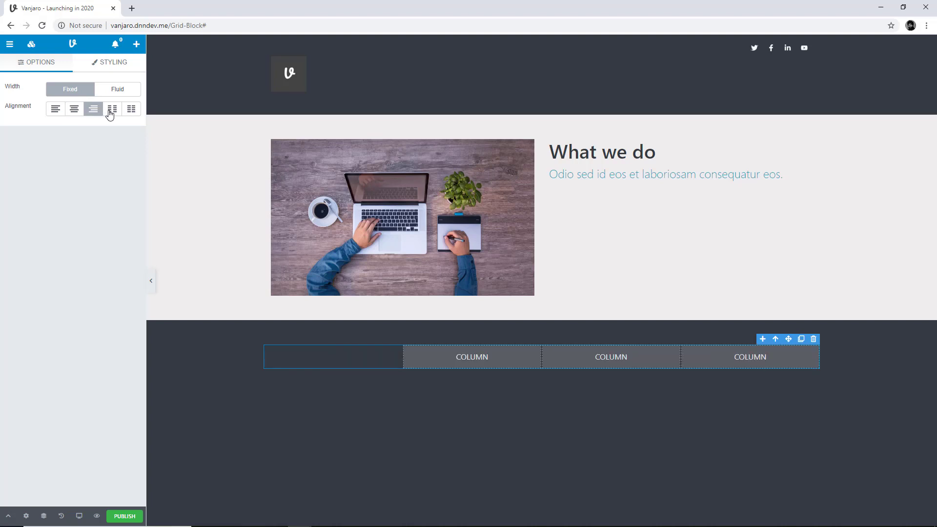
left_click(110, 112)
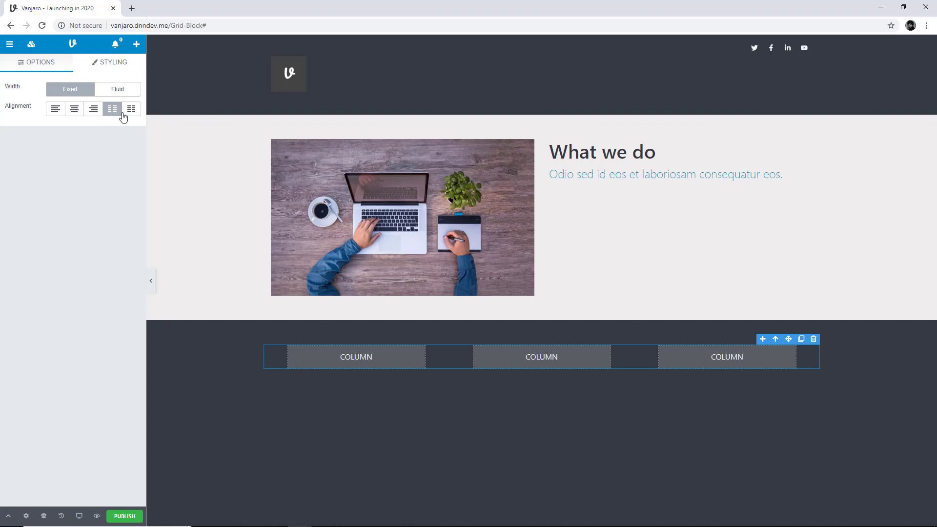
left_click(131, 112)
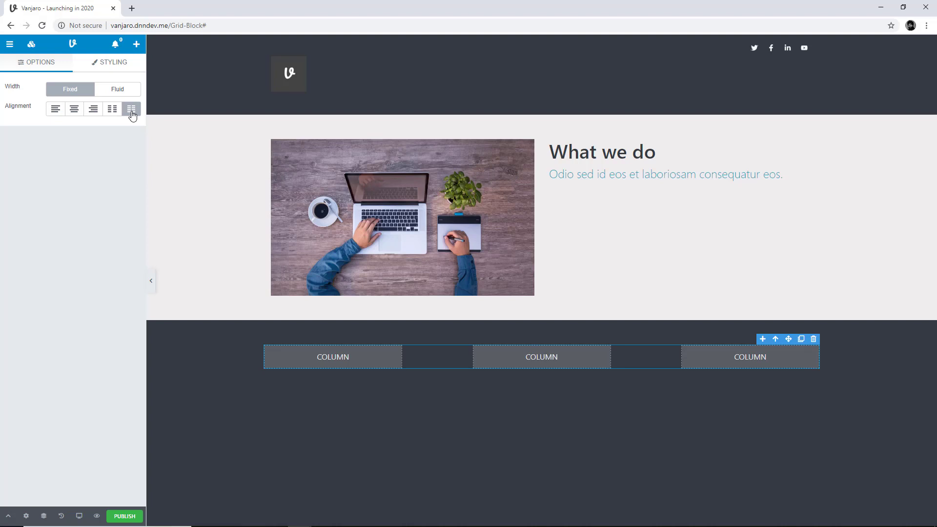
Align the "What we do" column's content horizontally to center and right, and vertically to middle and bottom
left_click(326, 359)
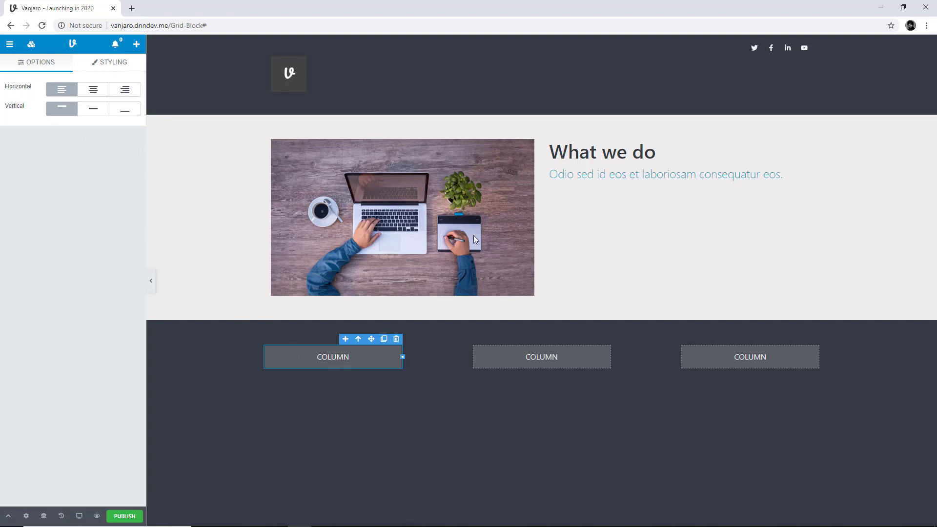
left_click(539, 264)
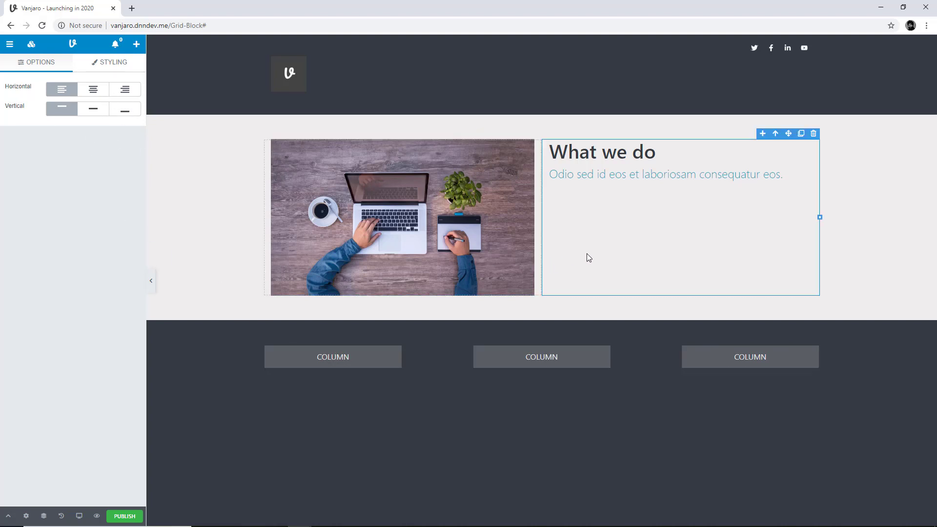
left_click(94, 92)
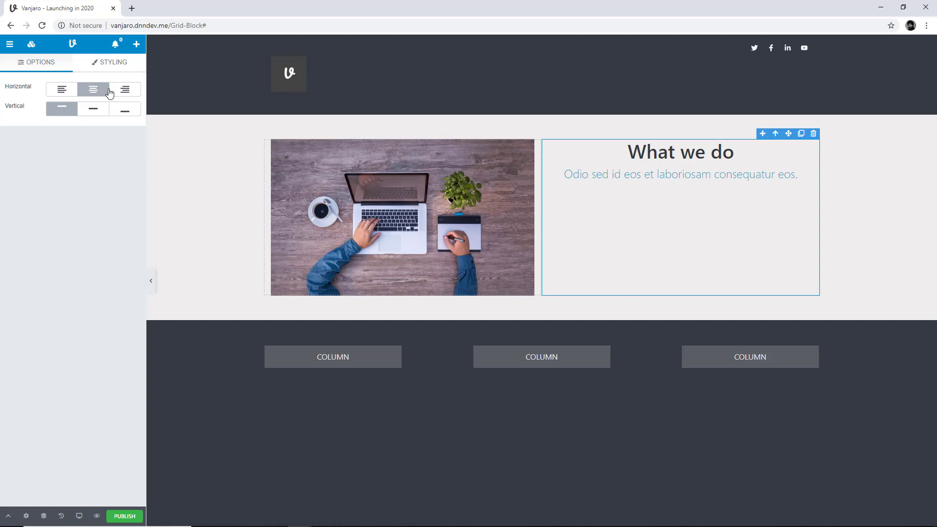
left_click(124, 90)
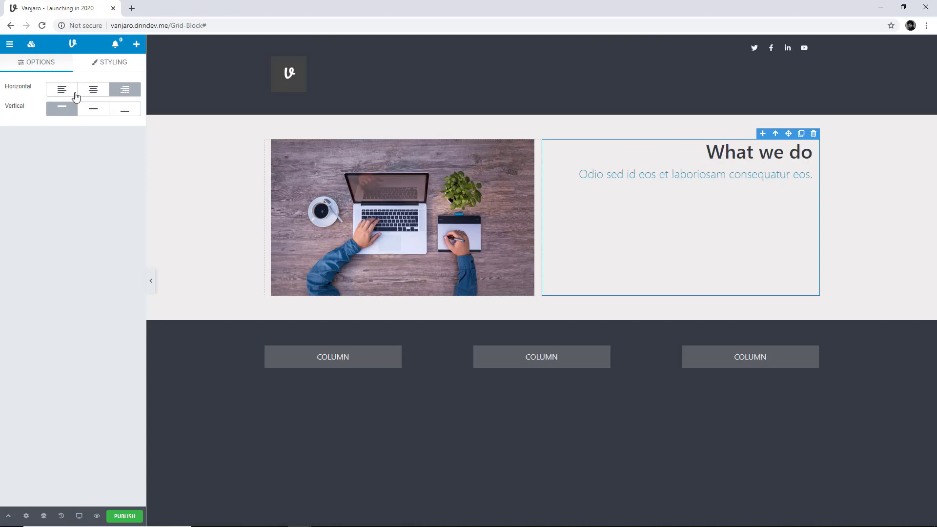
left_click(92, 109)
left_click(118, 112)
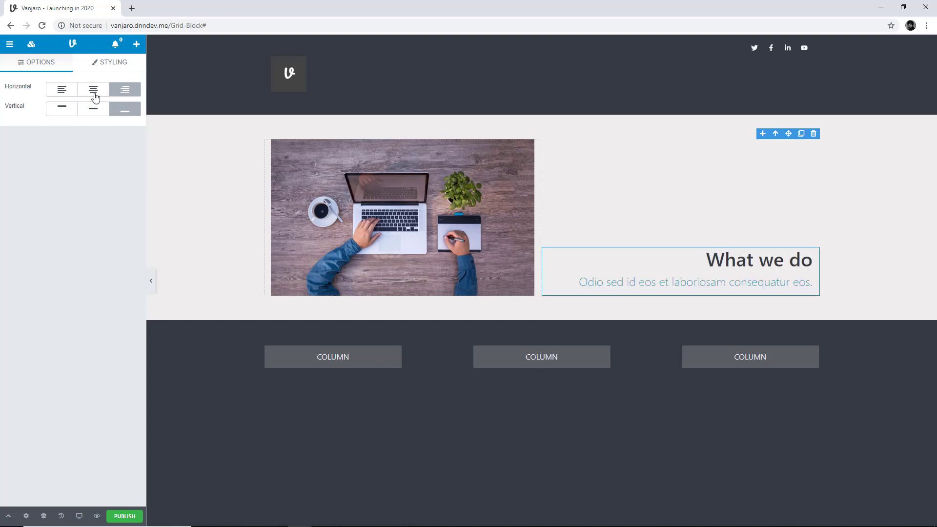
Return the "What we do" column's content to left horizontal and top vertical alignment, trying horizontal center on the way
left_click(93, 93)
left_click(63, 95)
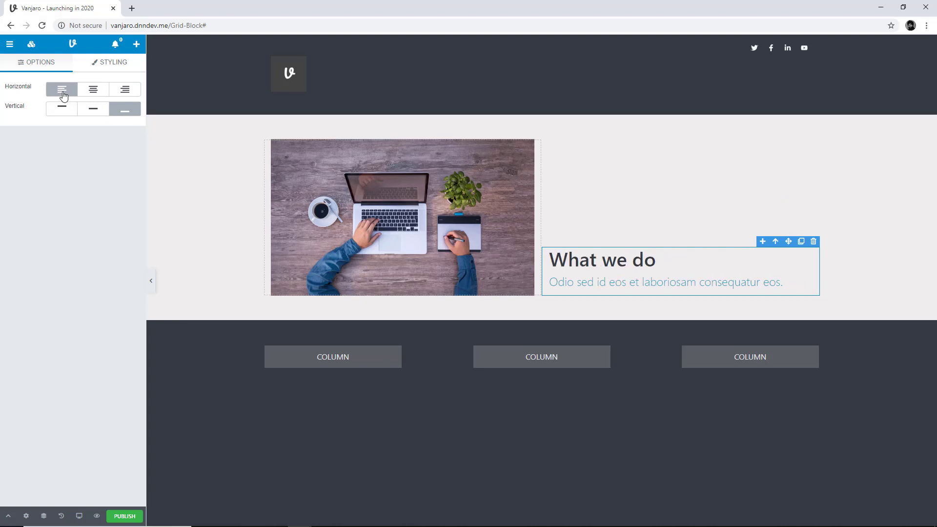
left_click(68, 112)
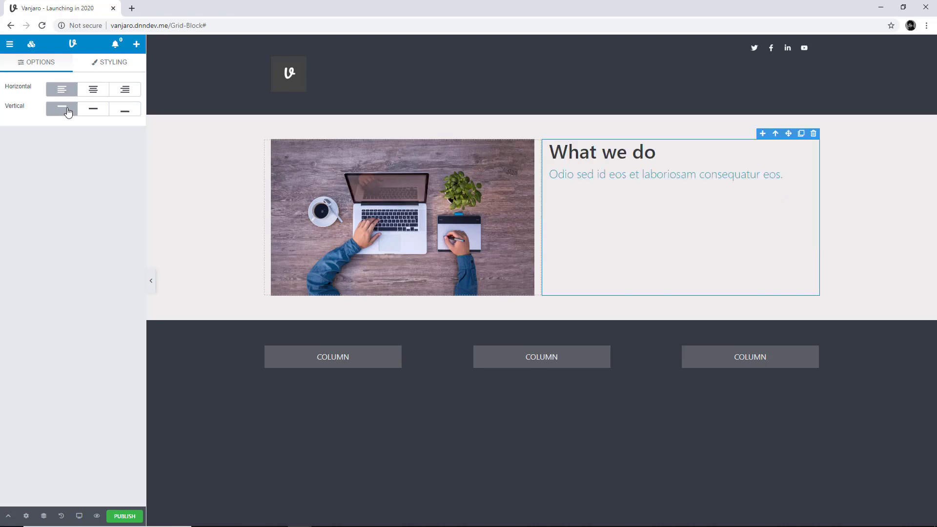
Add a new Grid block beneath the three-column grid with the 4 col equal-width layout
left_click(241, 416)
left_click_drag(107, 153, 262, 405)
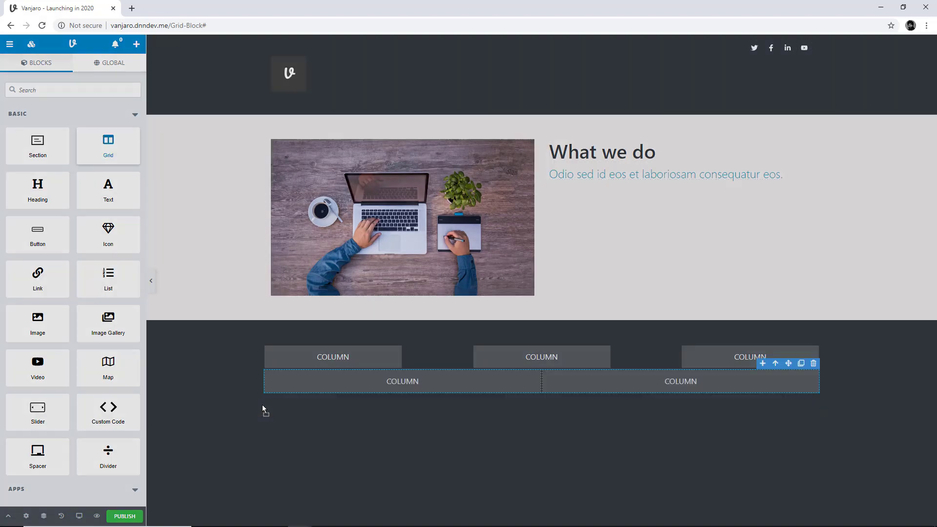
left_click(863, 141)
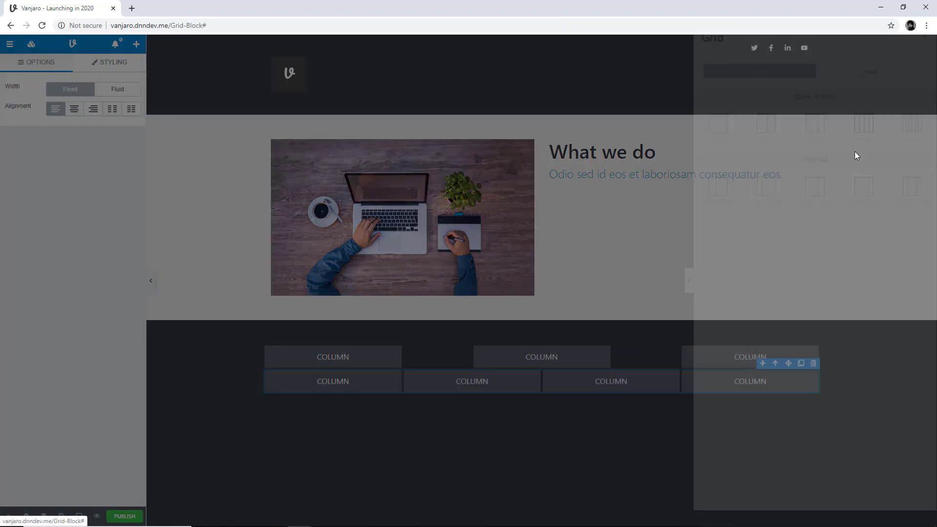
Add a column below the four columns, widen it to a third of the row, and duplicate it to make a row of three
left_click(763, 363)
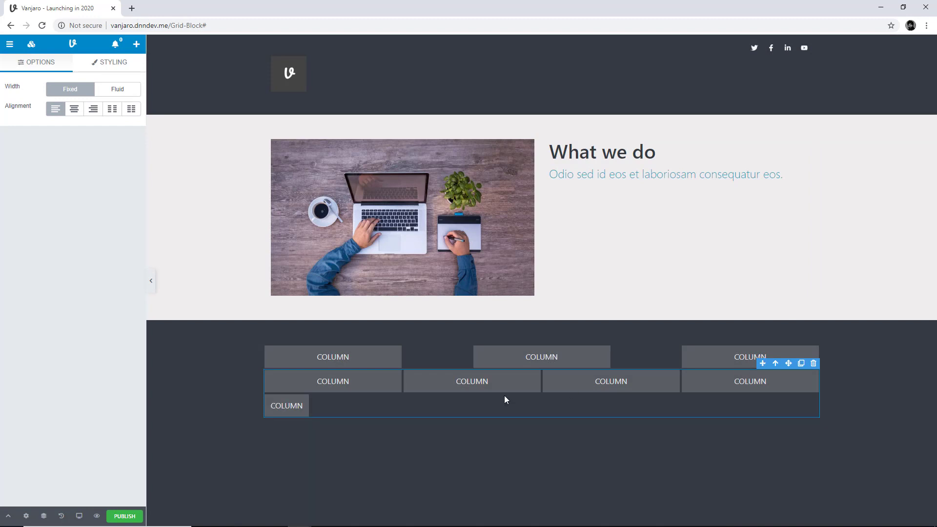
left_click(288, 405)
left_click_drag(309, 405, 454, 422)
left_click(431, 390)
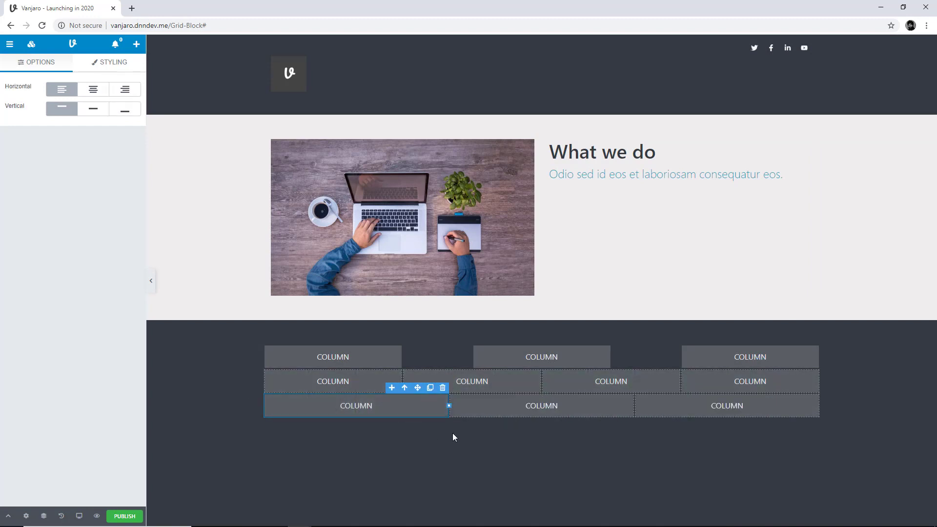
Add a third row to the same grid with a column widened to half the row and a second half-width column beside it
left_click(392, 388)
left_click(300, 429)
left_click_drag(309, 430, 541, 434)
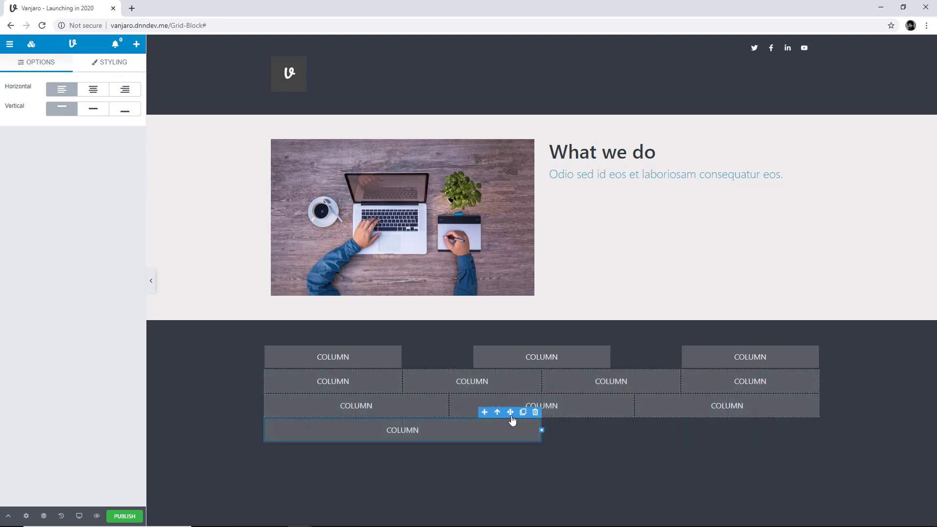
left_click(484, 413)
left_click(471, 456)
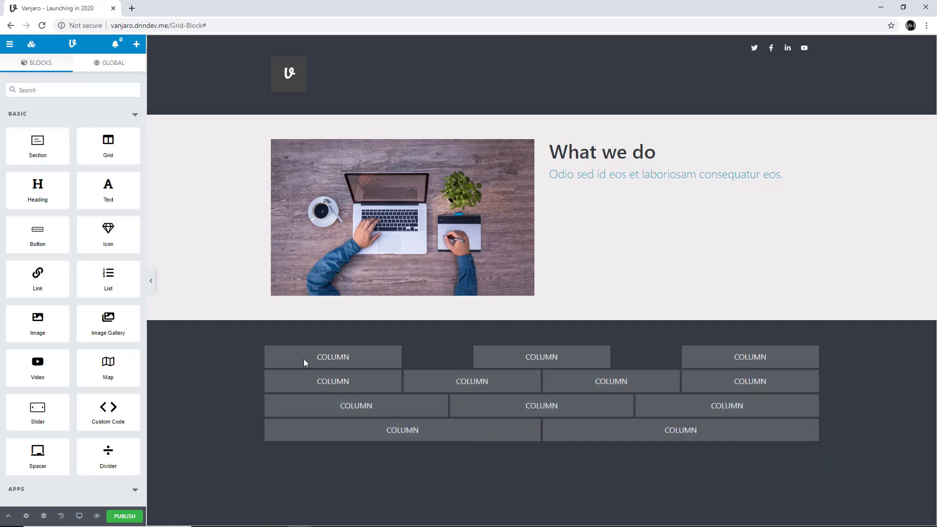
Add another Grid block beneath the existing ones, using Fluid width and the 6 col layout
left_click_drag(108, 145, 274, 458)
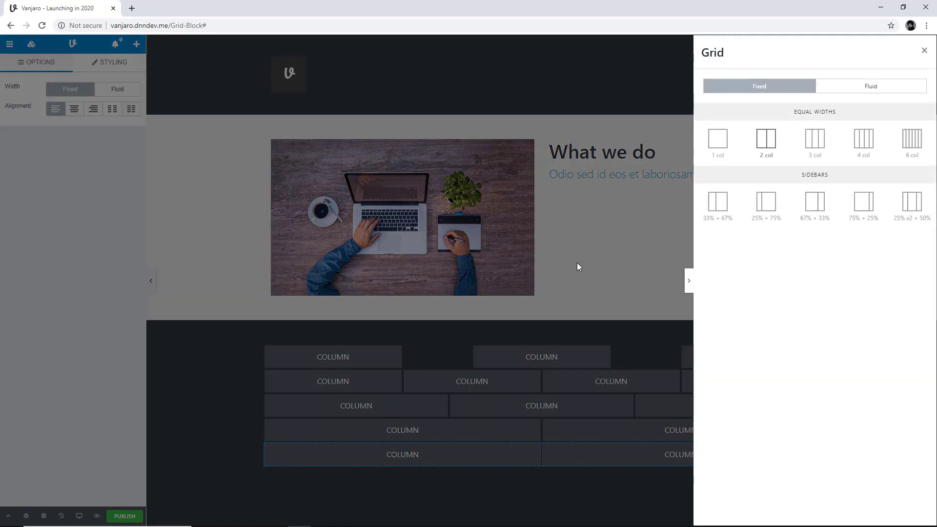
left_click(889, 91)
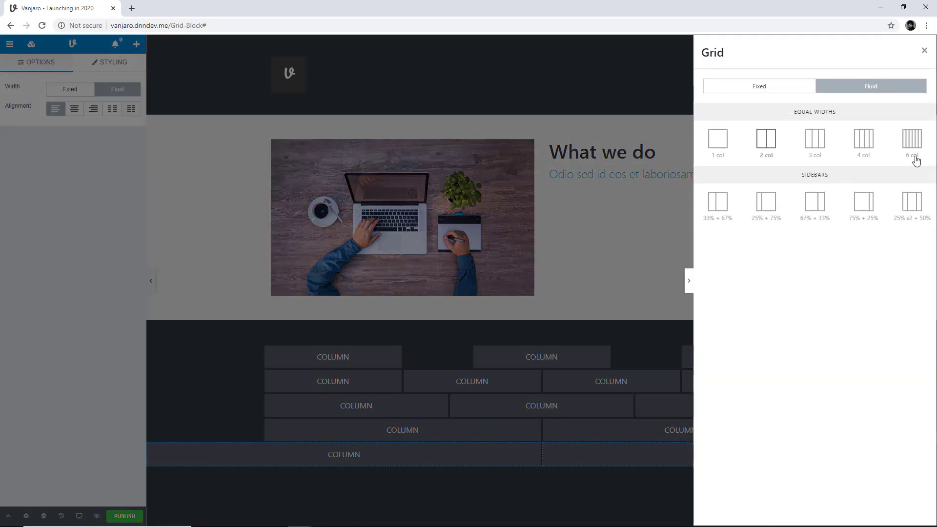
left_click(913, 142)
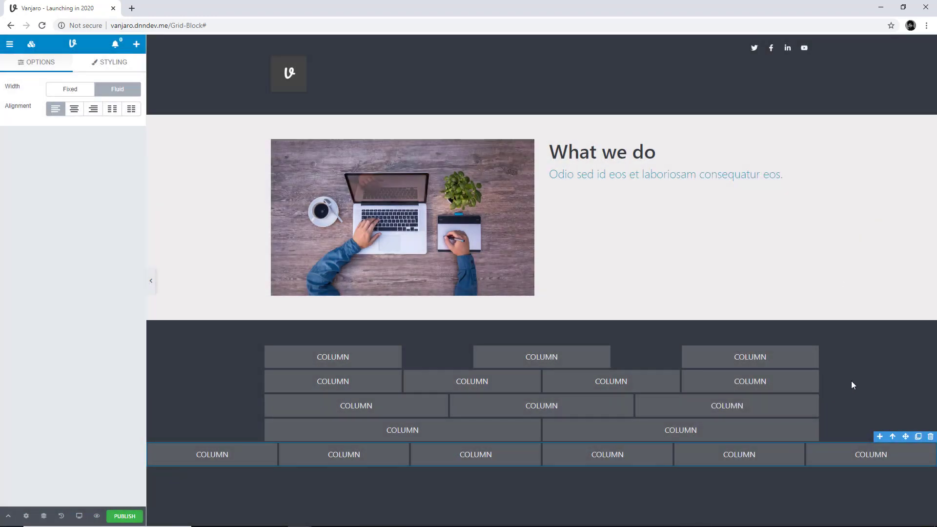
left_click(851, 381)
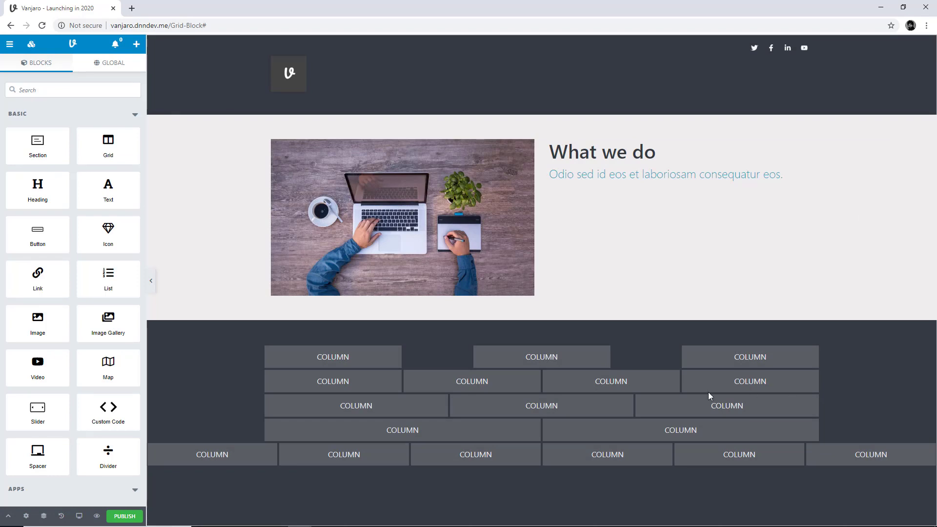
Add a 2 col Grid block beneath the six-column grid and set its width to Fluid
left_click_drag(109, 144, 244, 507)
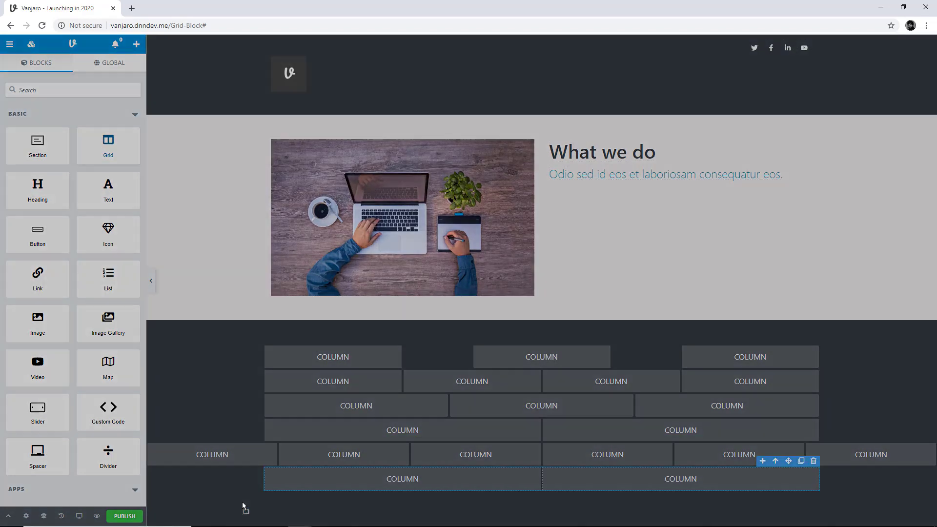
left_click(766, 142)
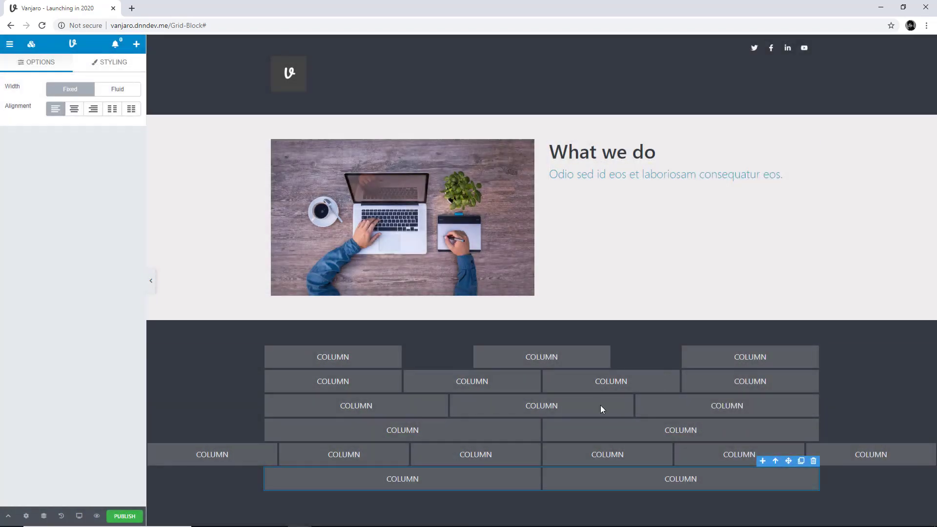
left_click(120, 89)
left_click(173, 384)
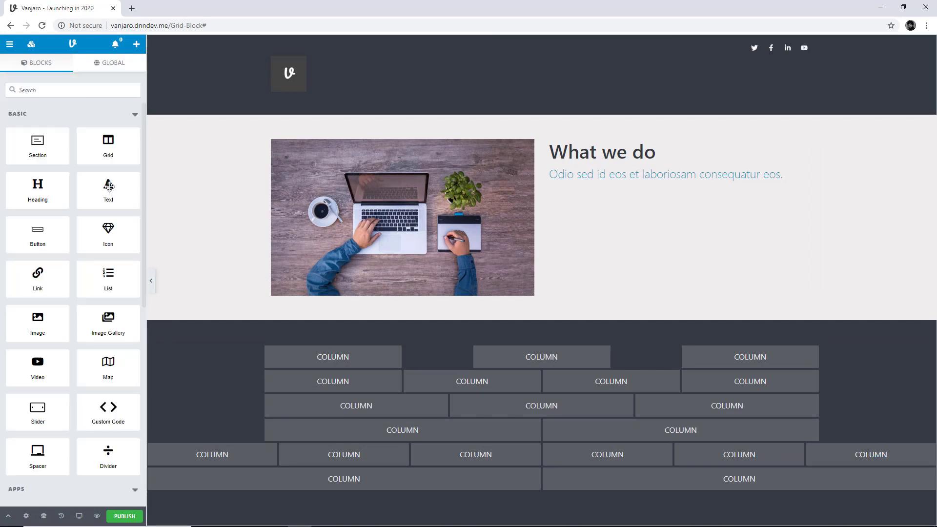
Nest a Grid block with the 3 col layout inside the first column of the fluid two-column grid
left_click_drag(108, 145, 206, 478)
left_click(814, 143)
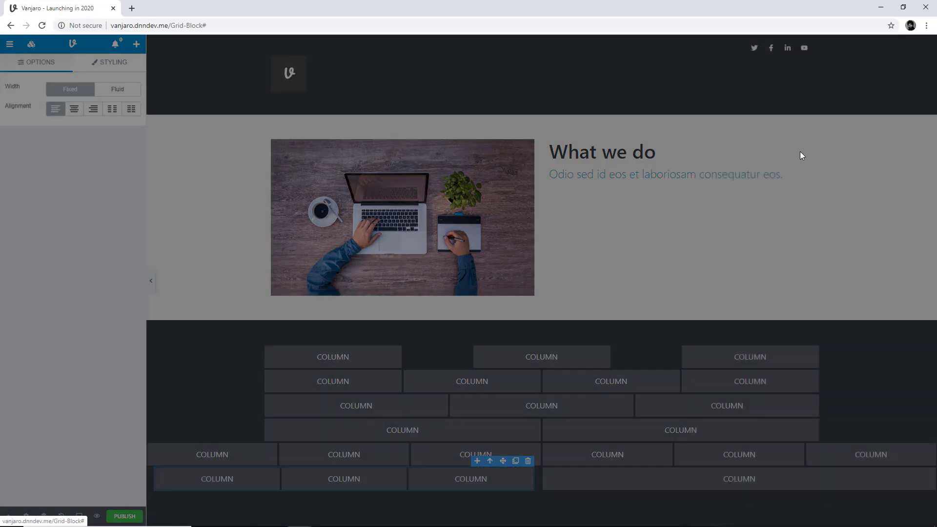